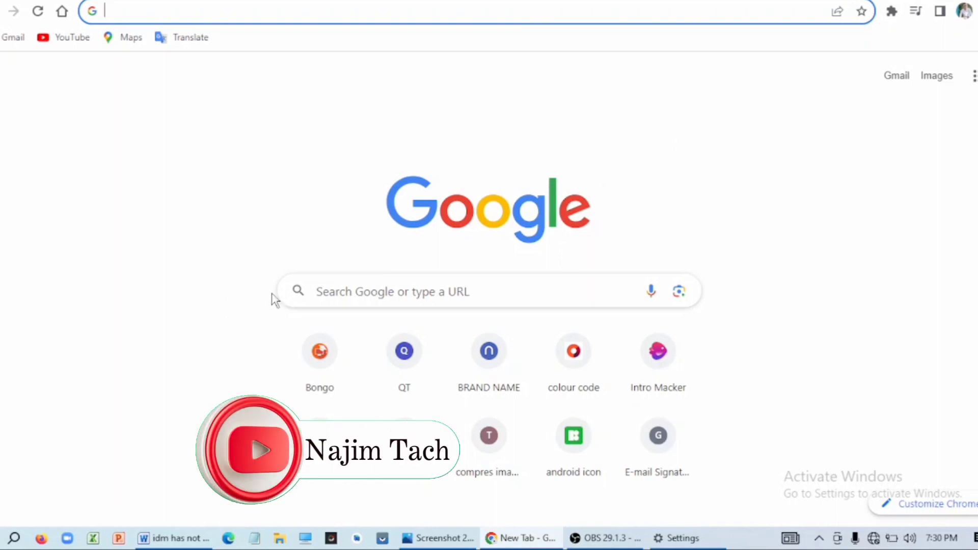
Check the IDM trial-expiry note in Word, and search Google in Chrome for "idm trial reset".
{"action": "left_click", "coordinate": [180, 542]}
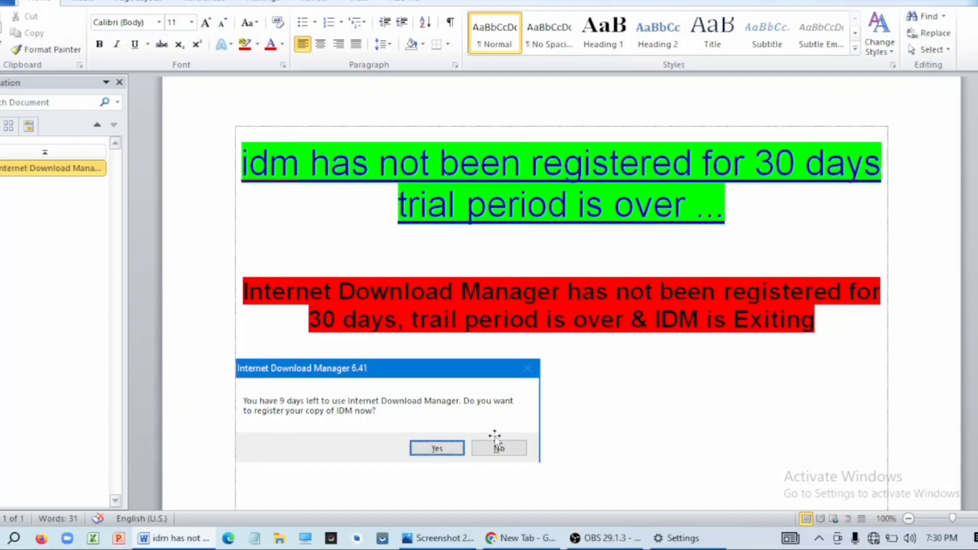
{"action": "left_click", "coordinate": [513, 542]}
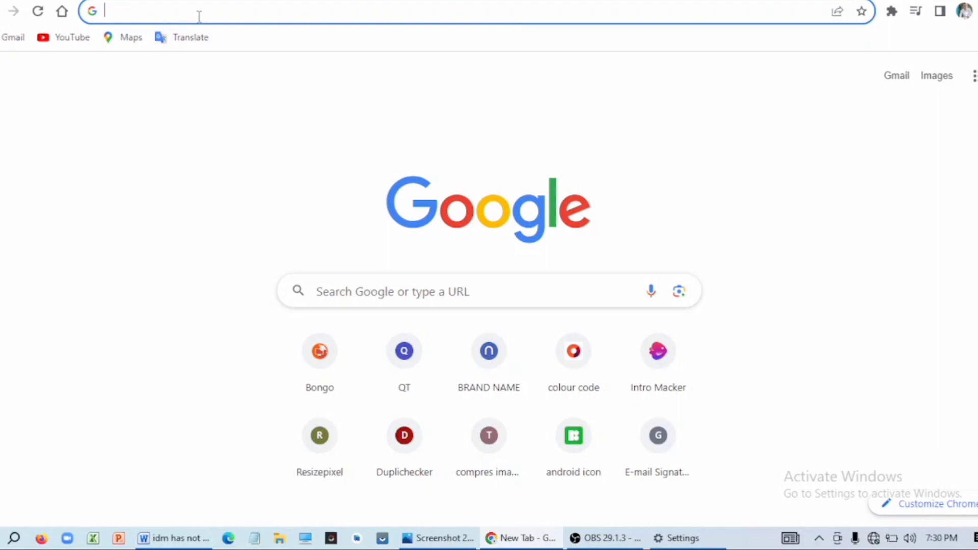
{"action": "type", "text": "id"}
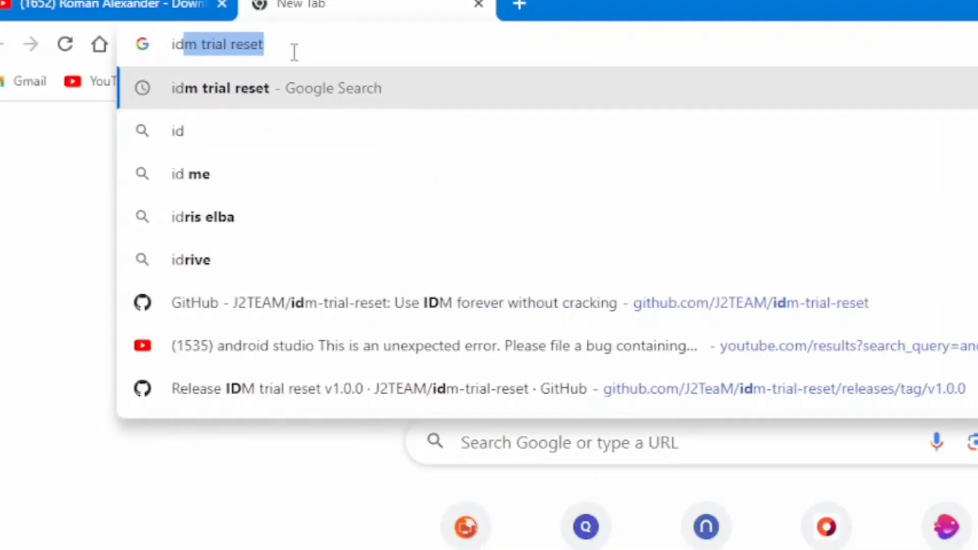
{"action": "type", "text": "m trial"}
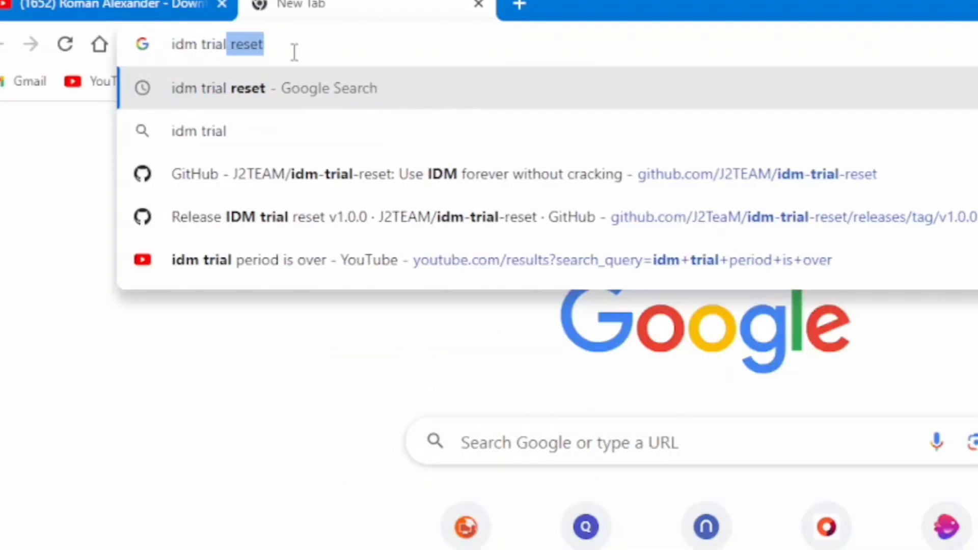
{"action": "type", "text": " re"}
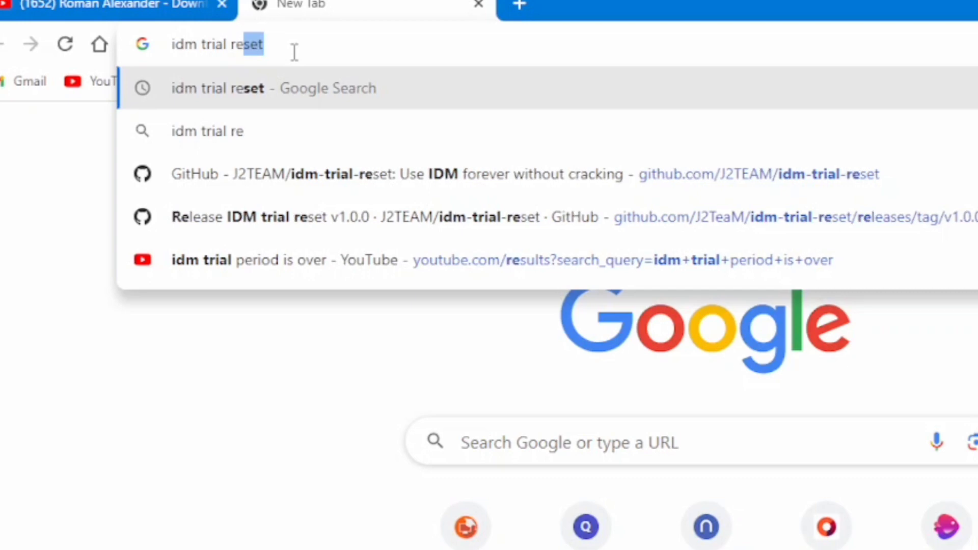
{"action": "type", "text": "set"}
{"action": "key", "text": "Return"}
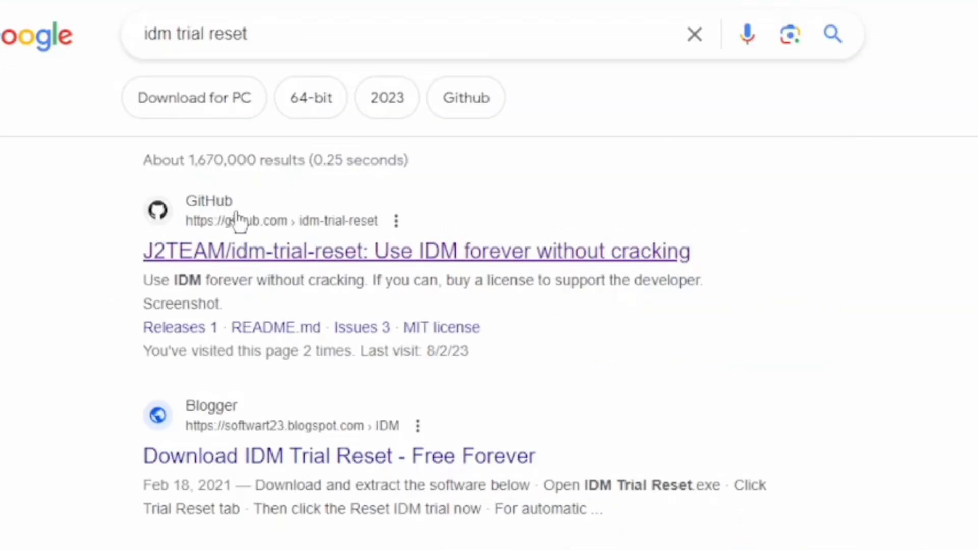
Open the J2TEAM/idm-trial-reset repository on GitHub and go to the latest version's release page from its Download section.
{"action": "left_click", "coordinate": [257, 257]}
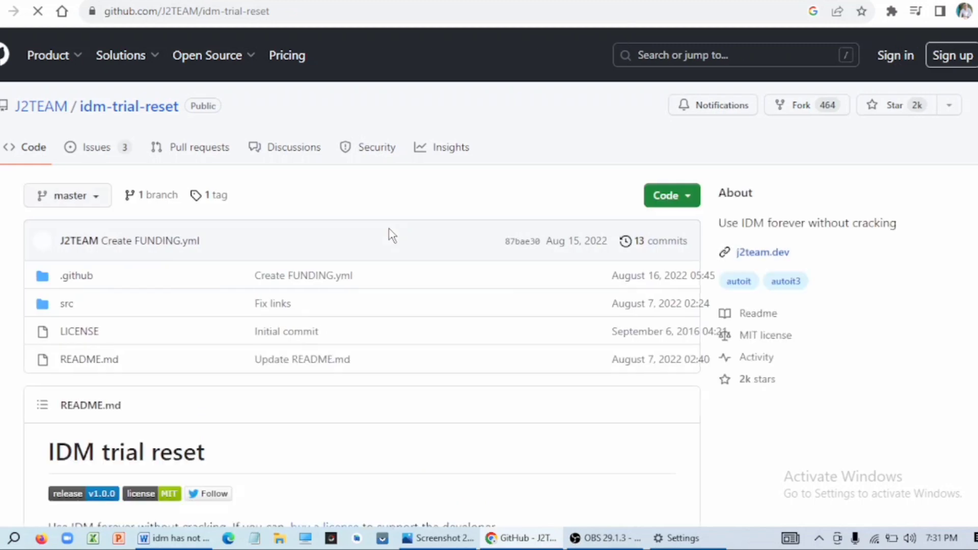
{"action": "scroll", "coordinate": [223, 360], "scroll_direction": "down", "scroll_amount": 2}
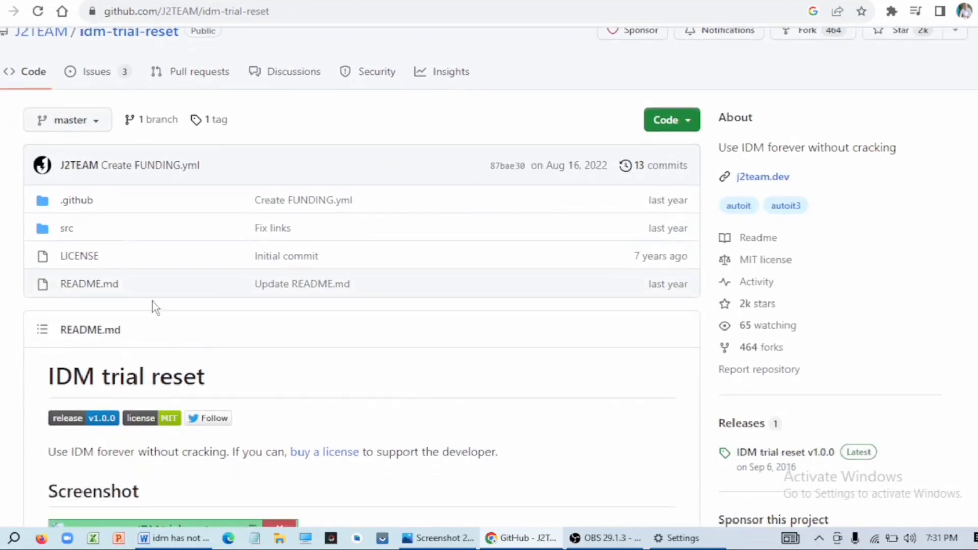
{"action": "scroll", "coordinate": [148, 337], "scroll_direction": "down", "scroll_amount": 2}
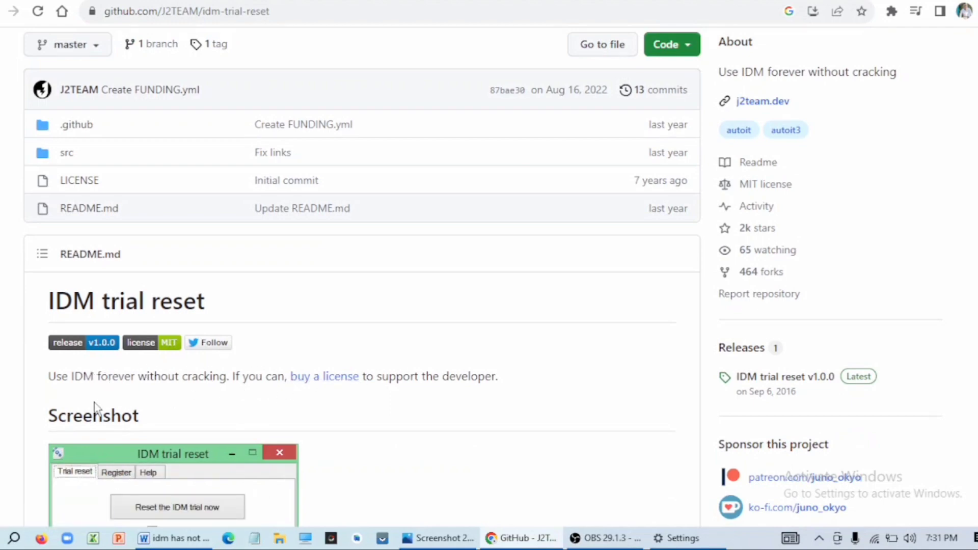
{"action": "scroll", "coordinate": [202, 407], "scroll_direction": "down", "scroll_amount": 2}
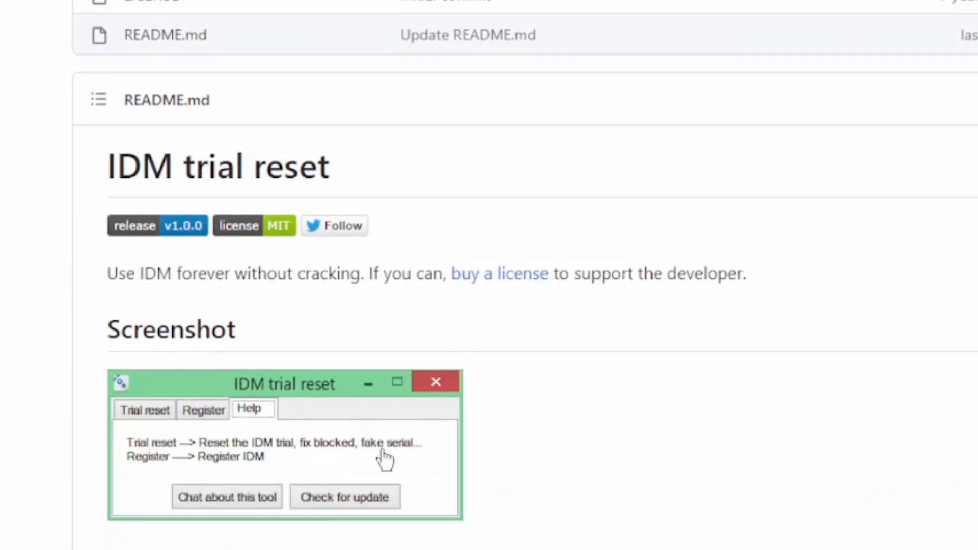
{"action": "scroll", "coordinate": [452, 465], "scroll_direction": "down", "scroll_amount": 2}
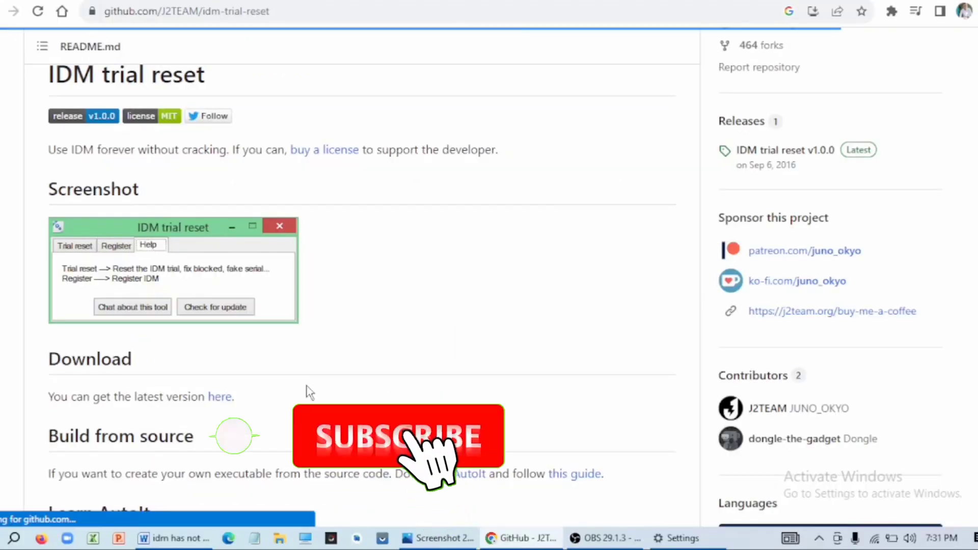
{"action": "left_click", "coordinate": [307, 392]}
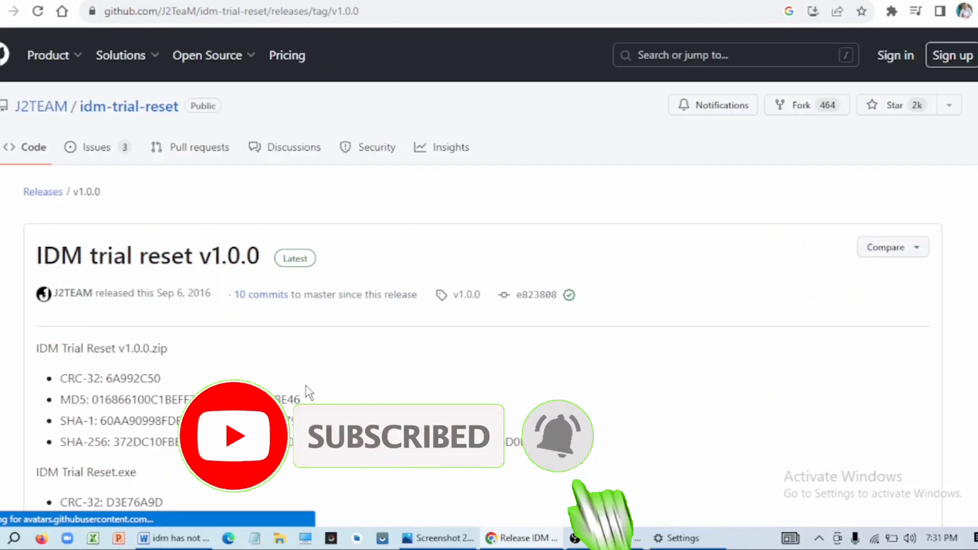
Download IDM.Trial.Reset.v1.0.0.zip from the release assets into the Compressed category folder.
{"action": "scroll", "coordinate": [275, 364], "scroll_direction": "down", "scroll_amount": 4}
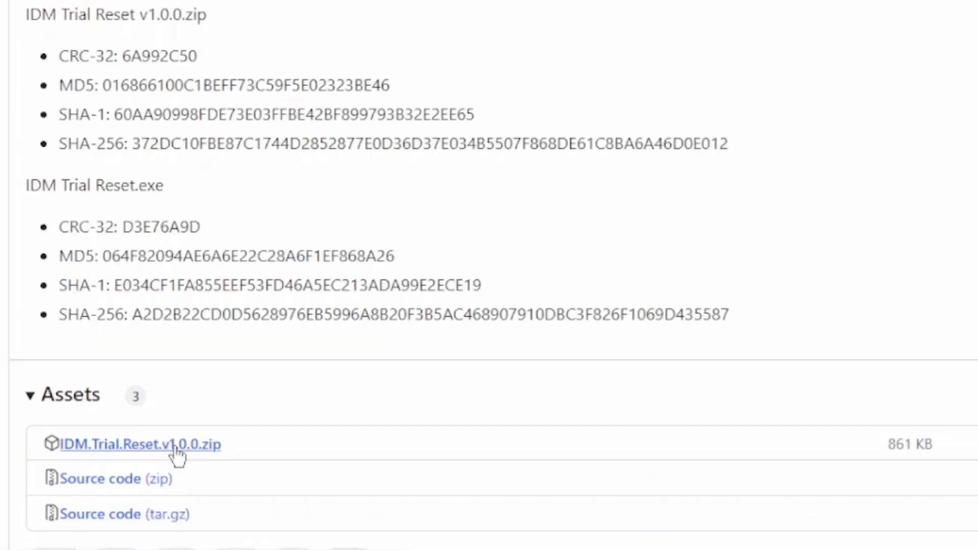
{"action": "left_click", "coordinate": [176, 448]}
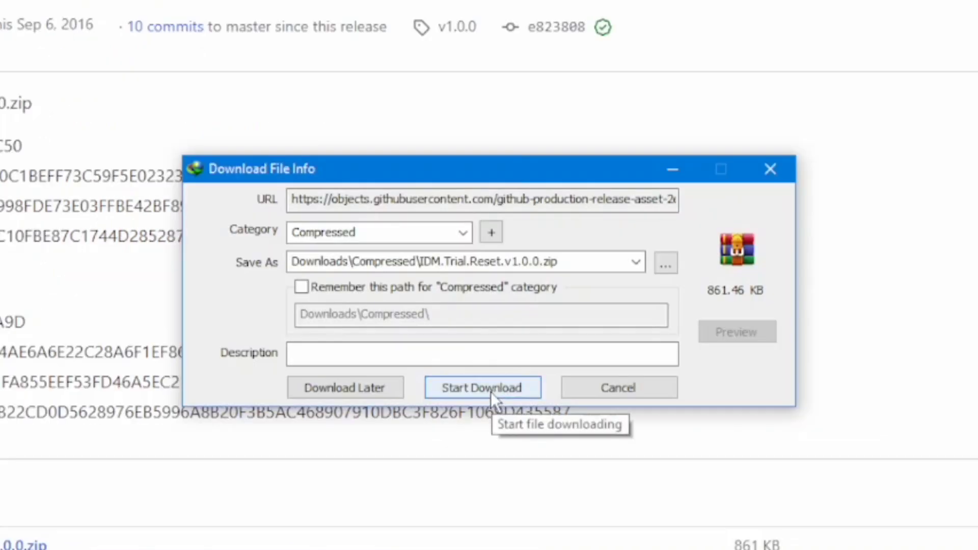
{"action": "left_click", "coordinate": [643, 294]}
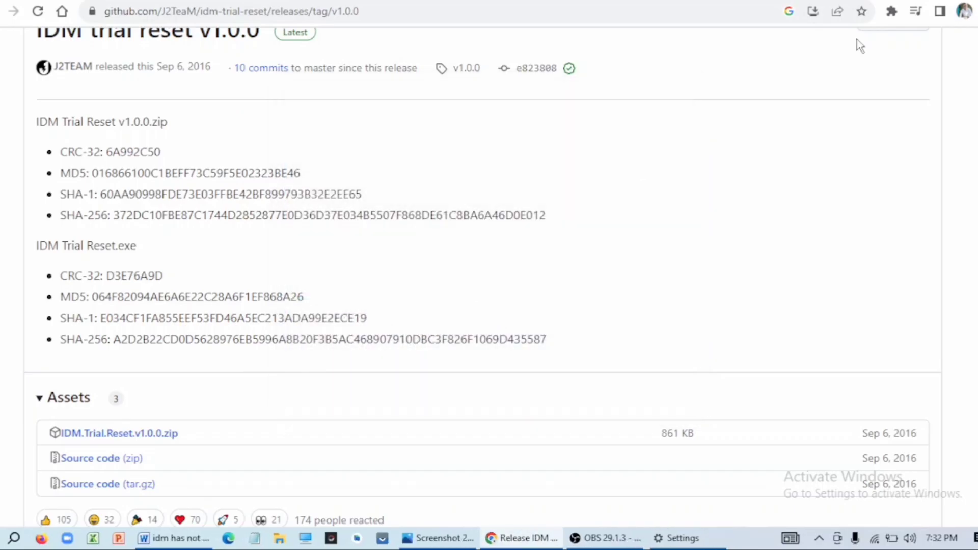
Extract the IDM.Trial.Reset.v1.0.0 archive directly into the Downloads\Compressed folder in File Explorer.
{"action": "left_click", "coordinate": [308, 541]}
{"action": "left_click", "coordinate": [789, 6]}
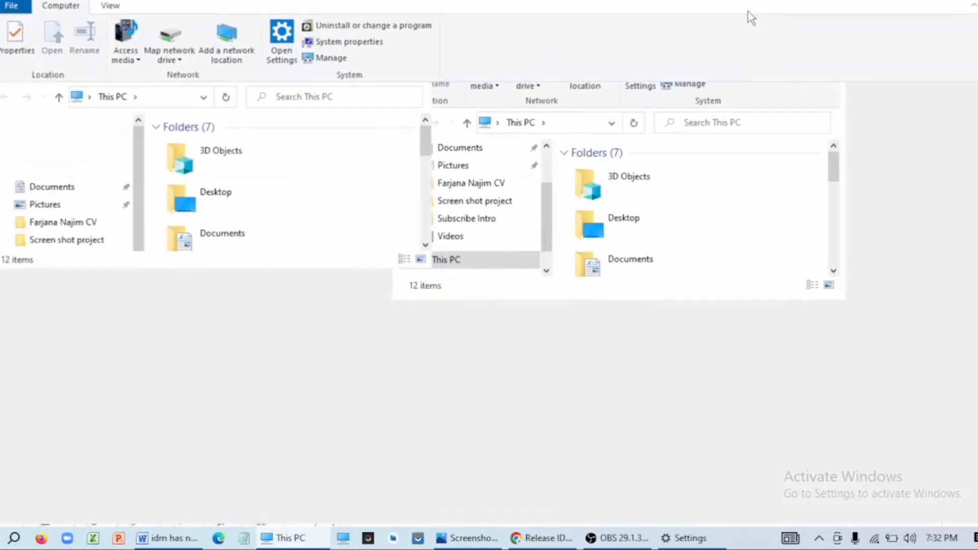
{"action": "left_click", "coordinate": [44, 168]}
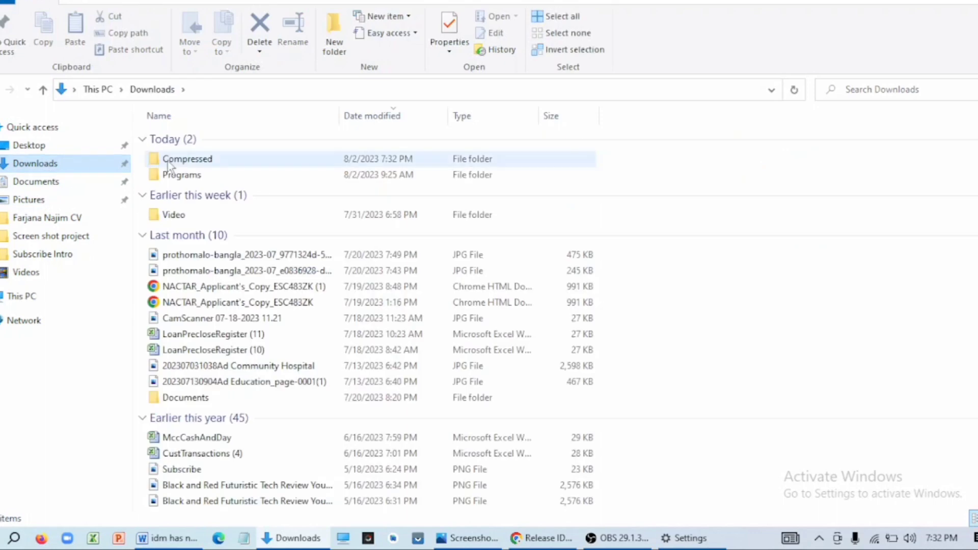
{"action": "double_click", "coordinate": [167, 161]}
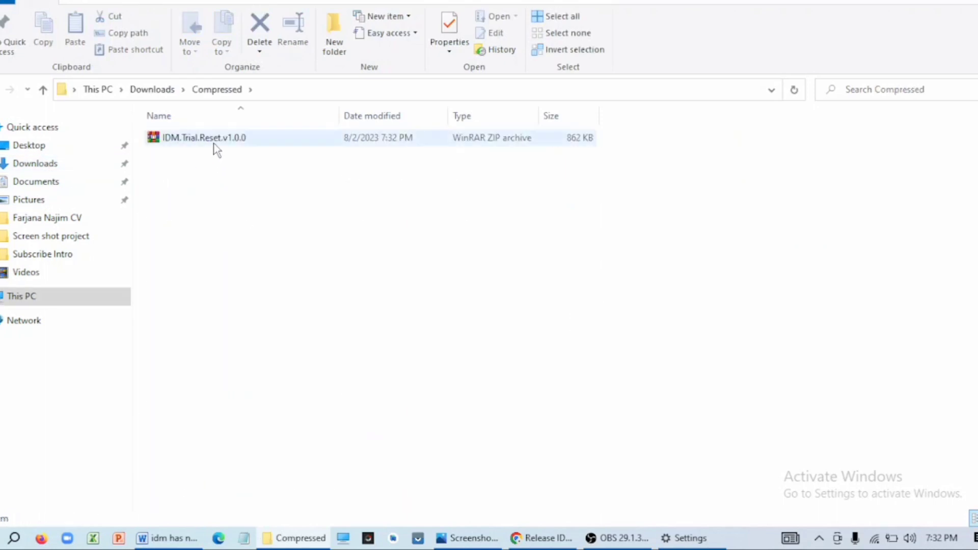
{"action": "right_click", "coordinate": [216, 150]}
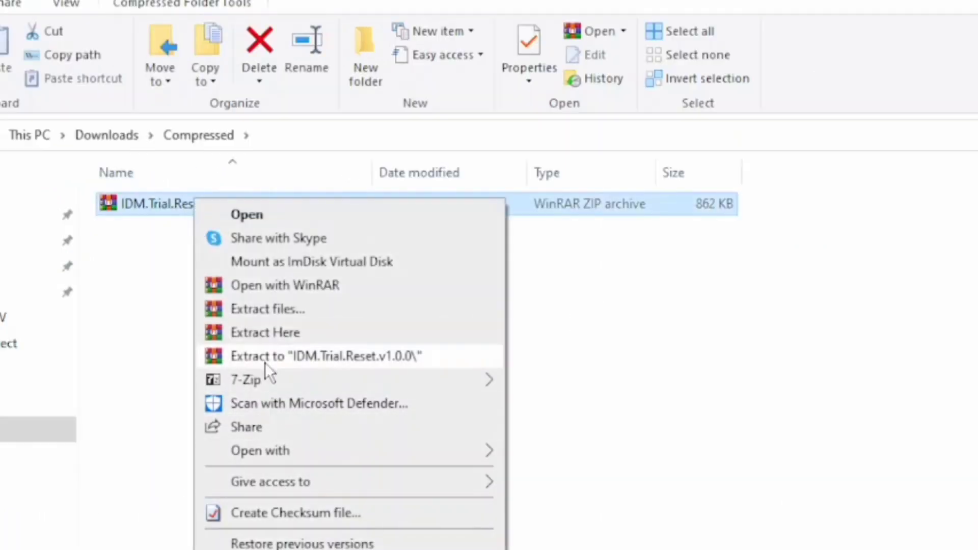
{"action": "left_click", "coordinate": [280, 339]}
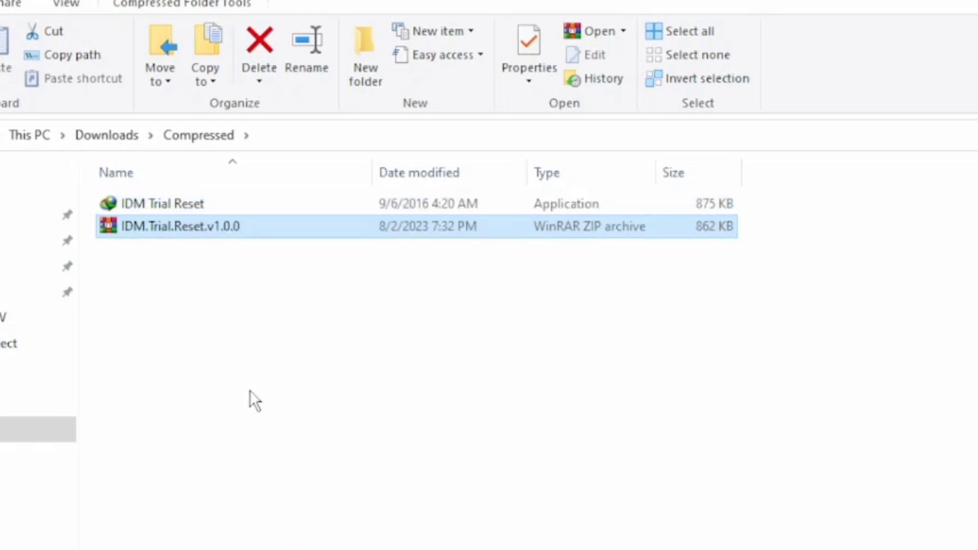
{"action": "left_click", "coordinate": [243, 255]}
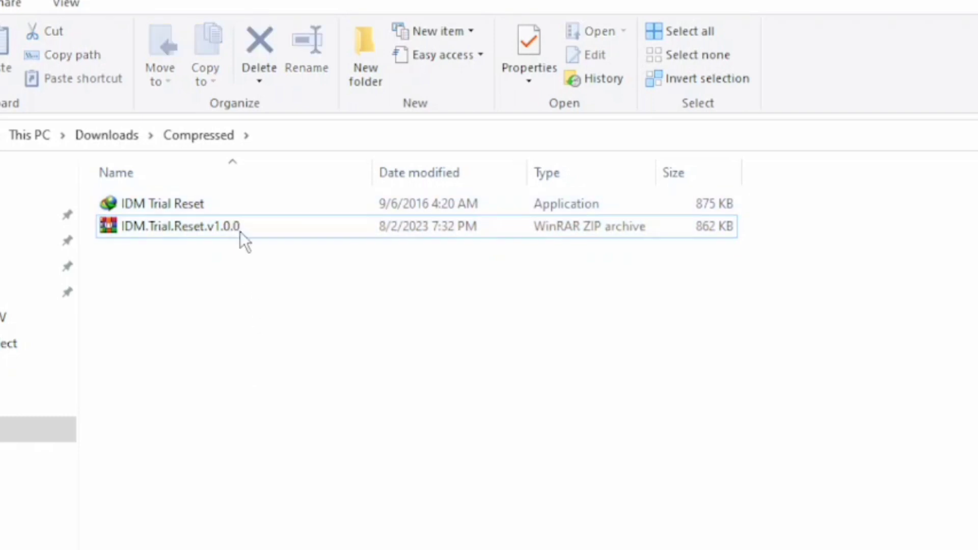
Launch IDM Trial Reset from the desktop and show its trial reset options.
{"action": "mouse_move", "coordinate": [237, 210]}
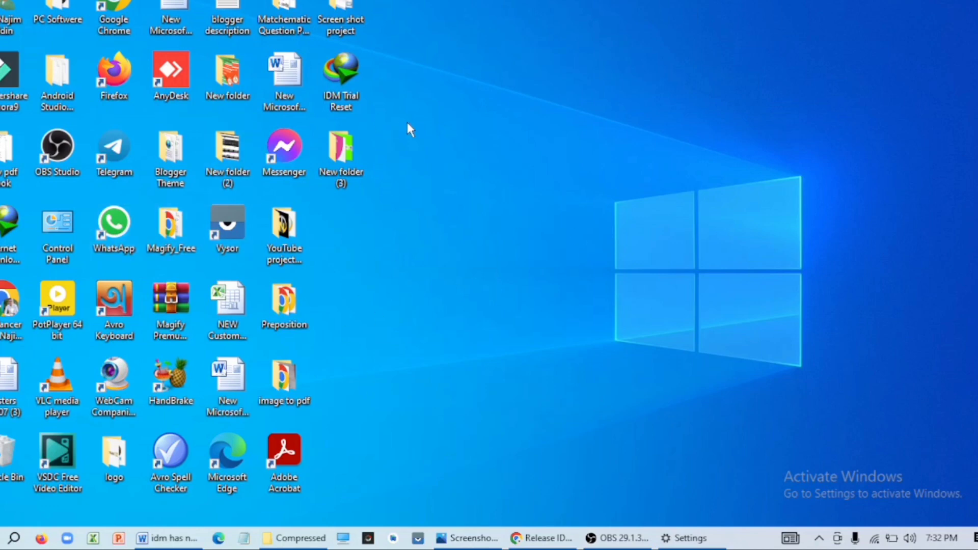
{"action": "double_click", "coordinate": [345, 86]}
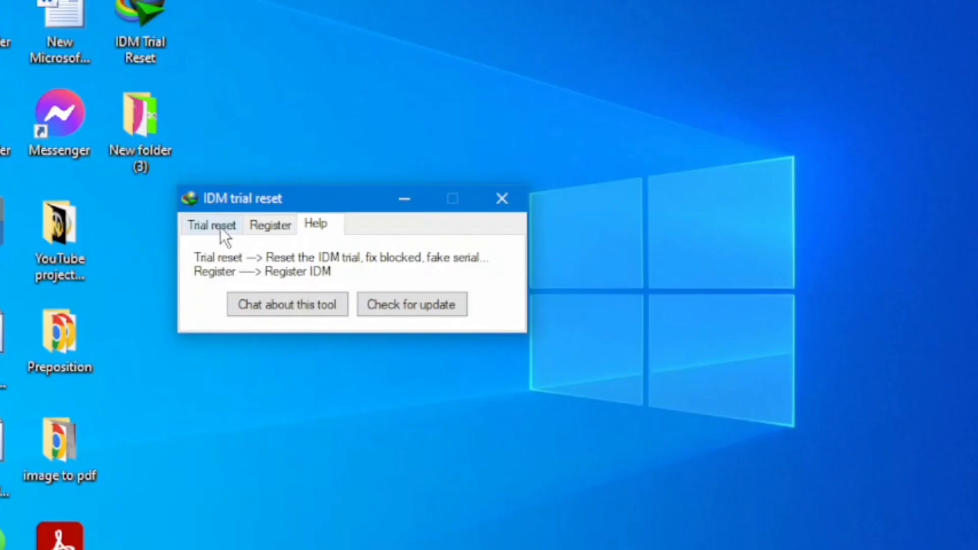
{"action": "left_click", "coordinate": [223, 229]}
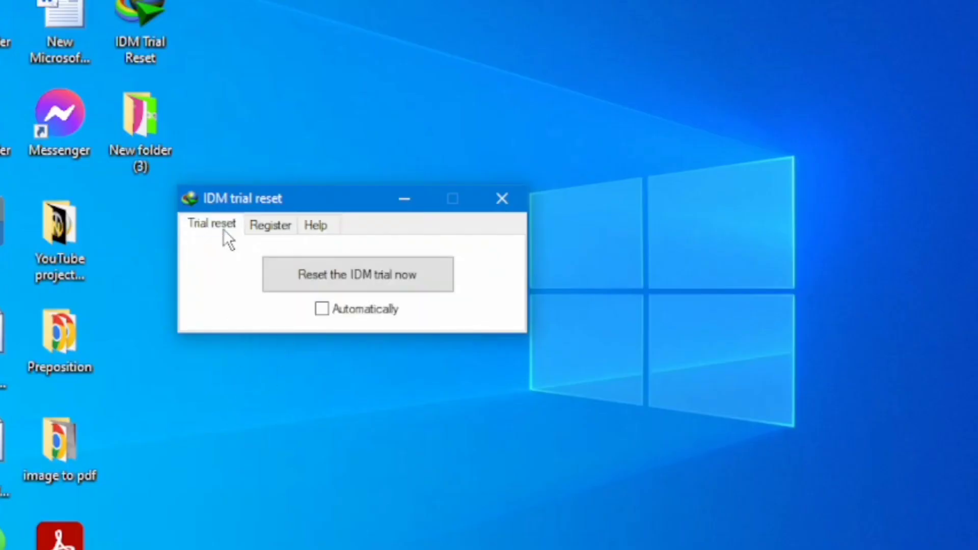
Enable automatic resetting of the IDM trial, acknowledge it, and disable it again.
{"action": "left_click", "coordinate": [322, 308]}
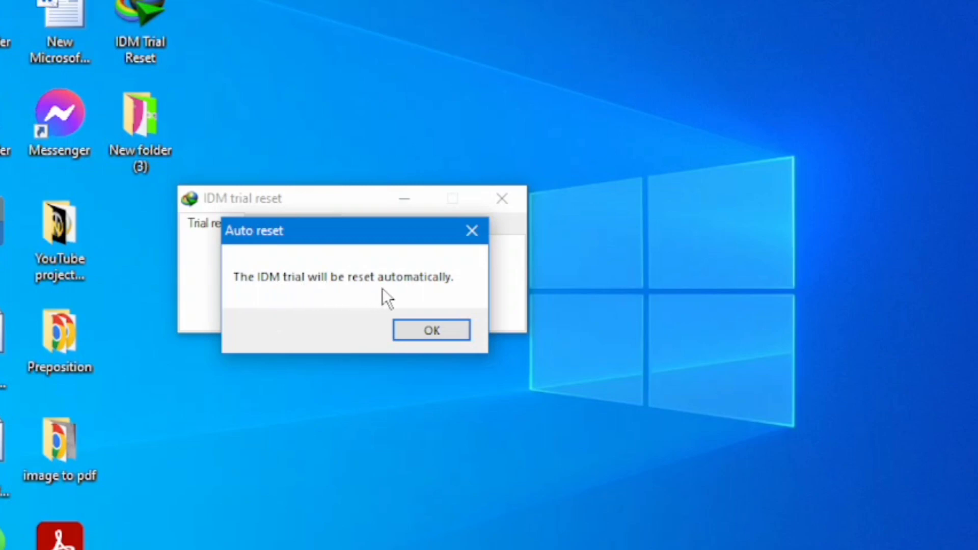
{"action": "left_click", "coordinate": [443, 335]}
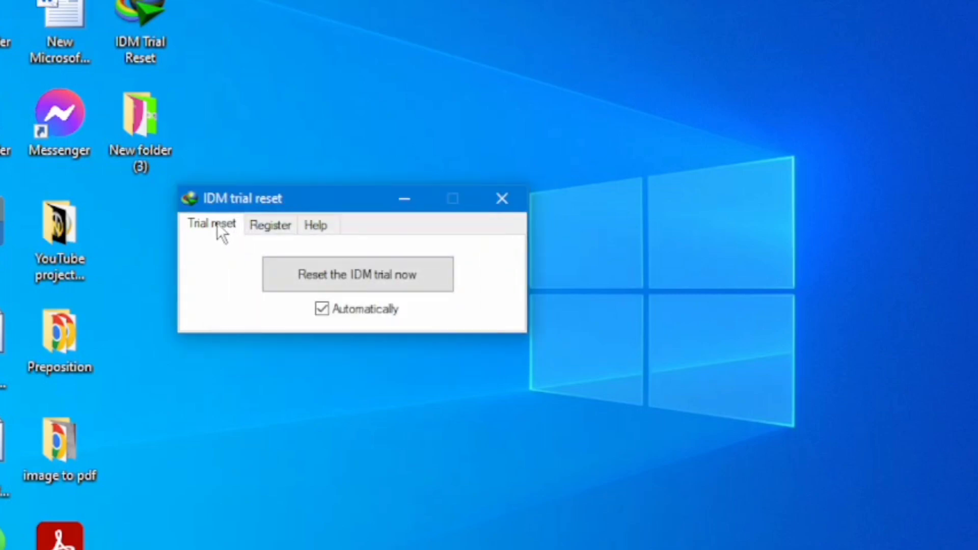
{"action": "left_click", "coordinate": [321, 310]}
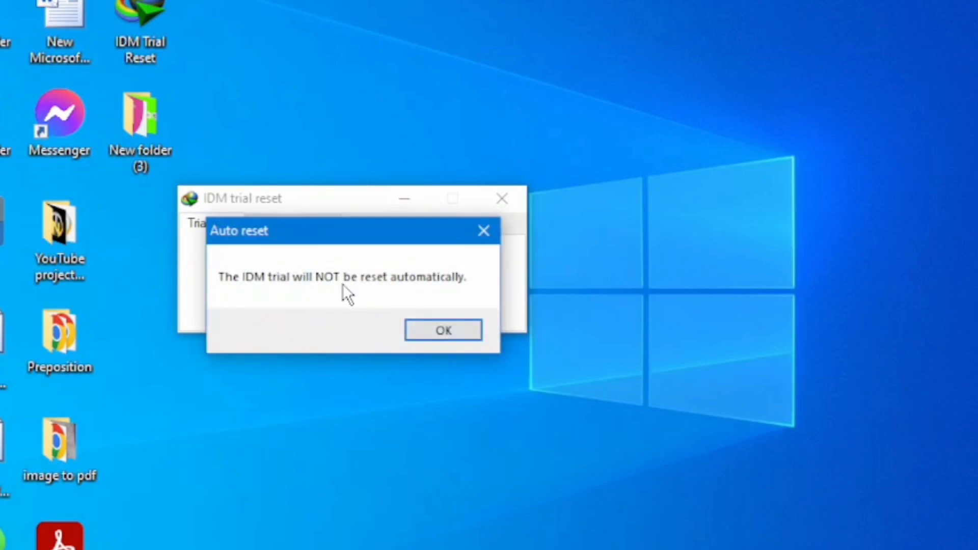
{"action": "left_click", "coordinate": [433, 327]}
Reset the IDM trial immediately and acknowledge the result message.
{"action": "left_click", "coordinate": [351, 286]}
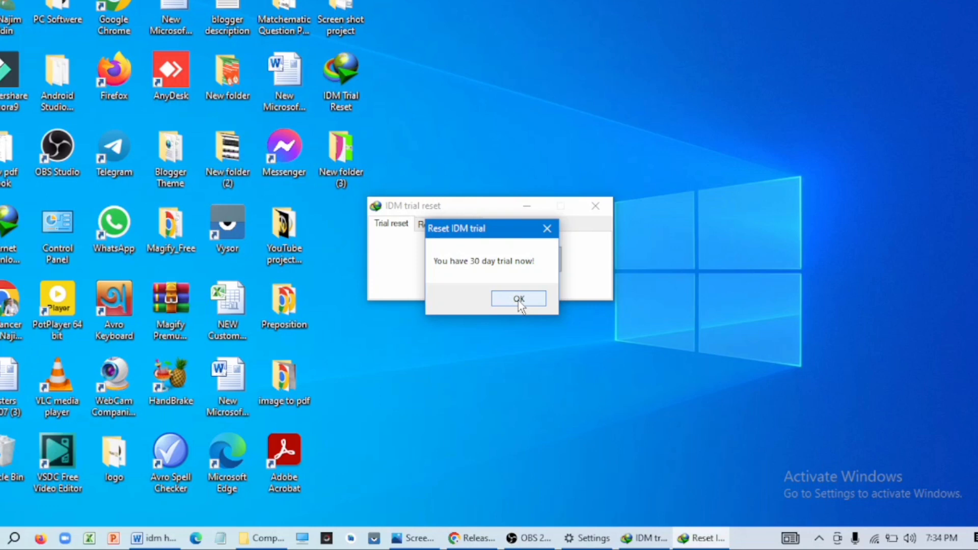
{"action": "left_click", "coordinate": [520, 301]}
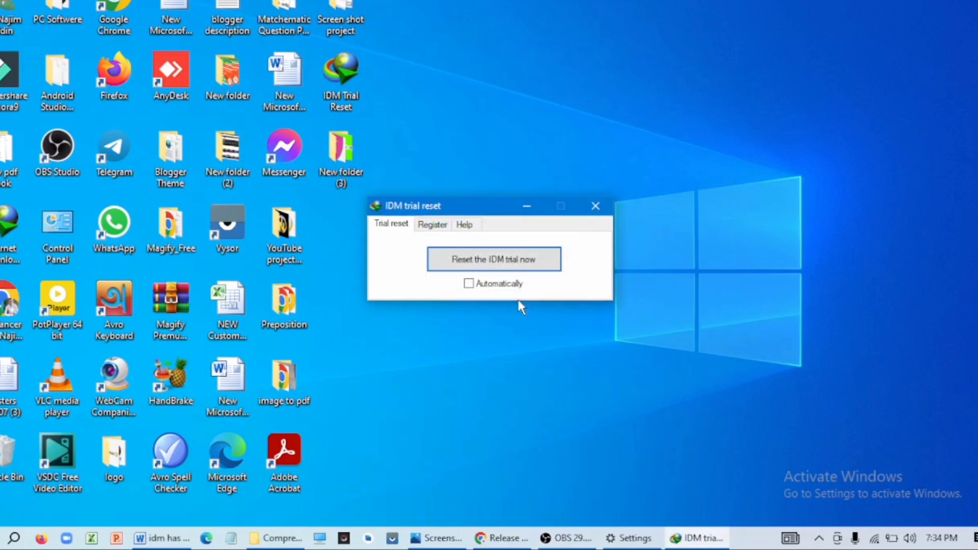